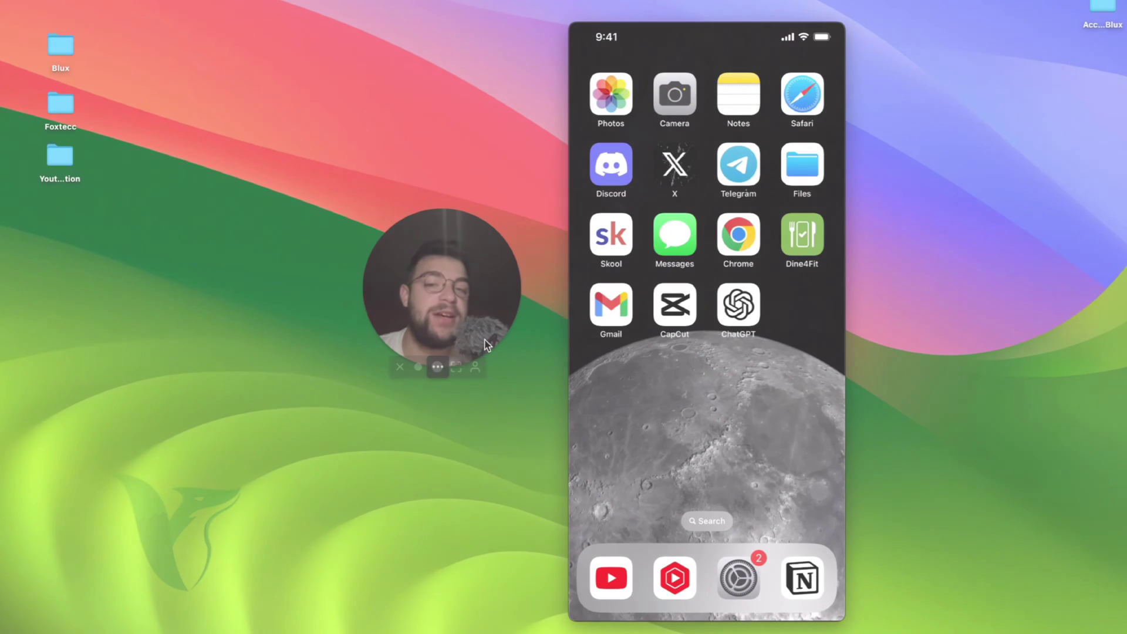
# - Search the App Store on the phone for "itunes store"
pyautogui.moveTo(488, 374)
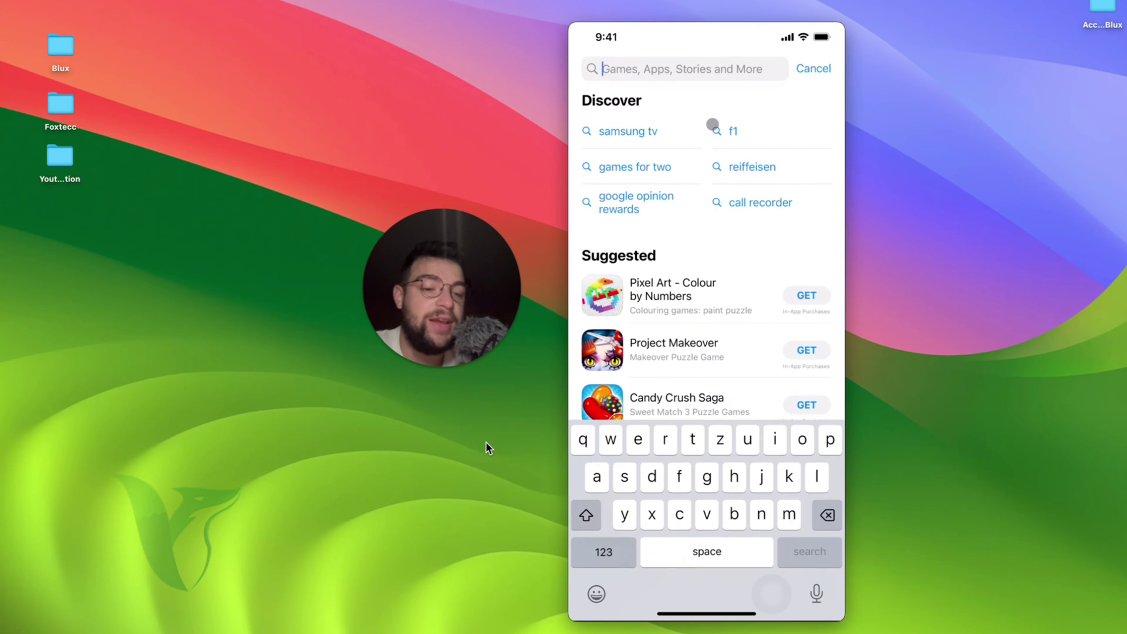
pyautogui.write('itunes store')
pyautogui.press('Return')
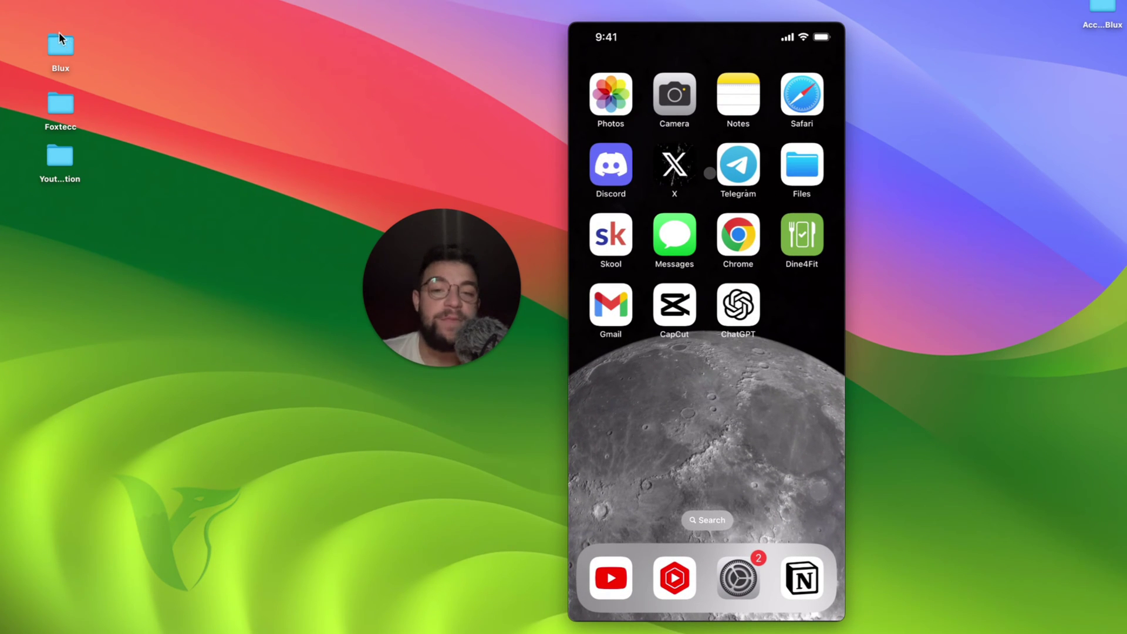
# - Open the connected iPhone's Finder window on the Mac
pyautogui.moveTo(337, 630)
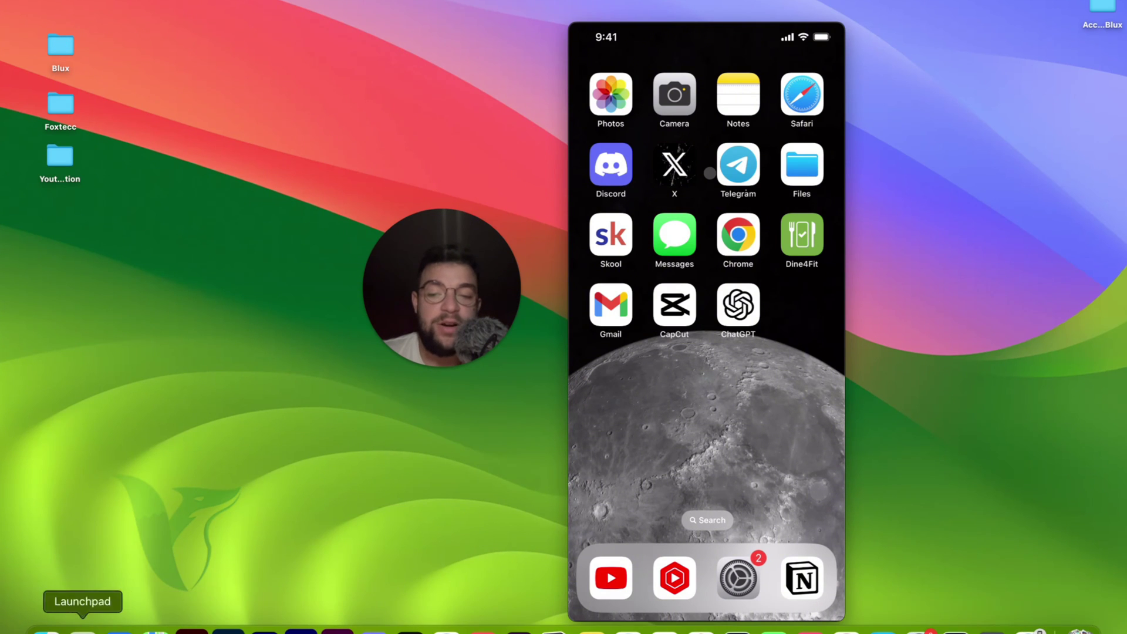
pyautogui.rightClick(47, 630)
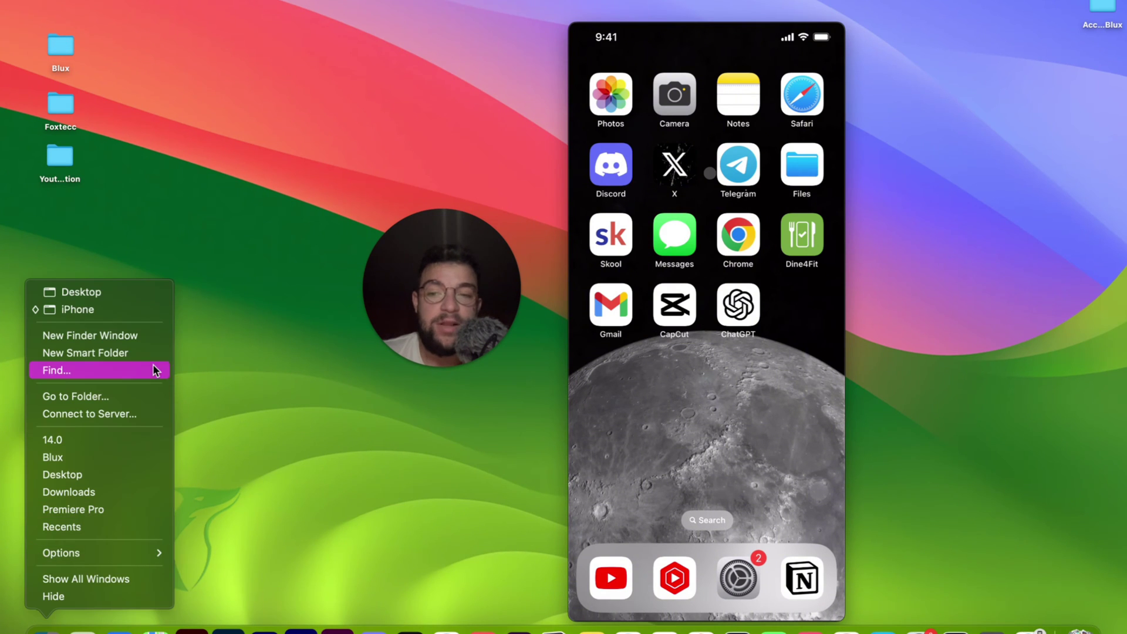
pyautogui.click(132, 311)
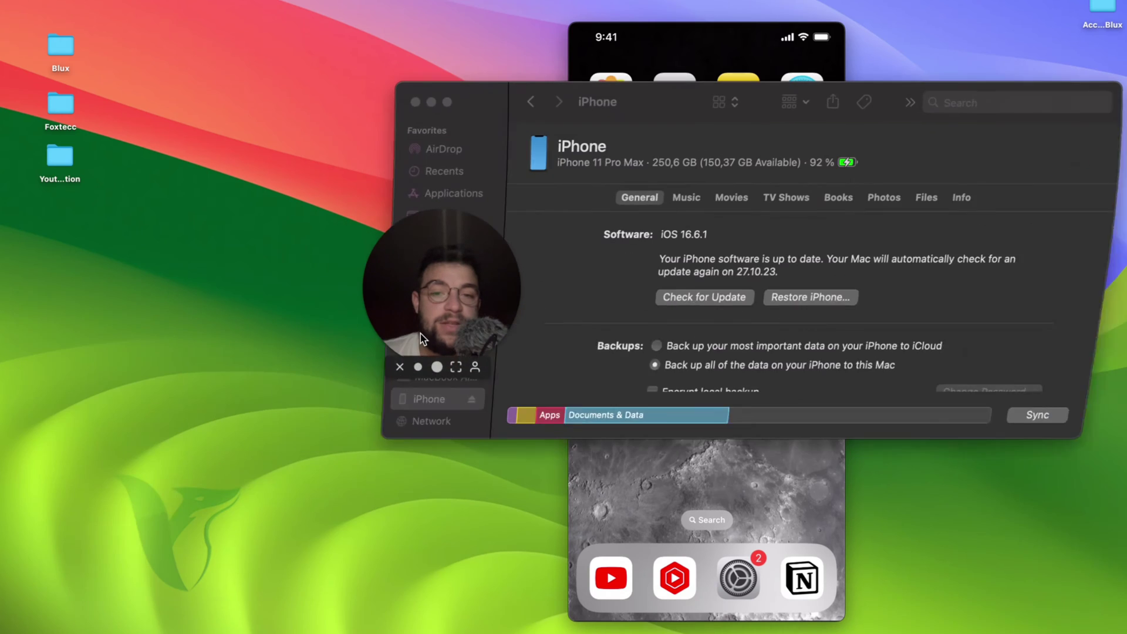
# - Return Finder to the Downloads folder with the ElevenLabs MP3 selected, and reposition the window over the mirrored phone
pyautogui.click(530, 101)
pyautogui.moveTo(498, 110); pyautogui.dragTo(695, 85)
pyautogui.click(778, 139)
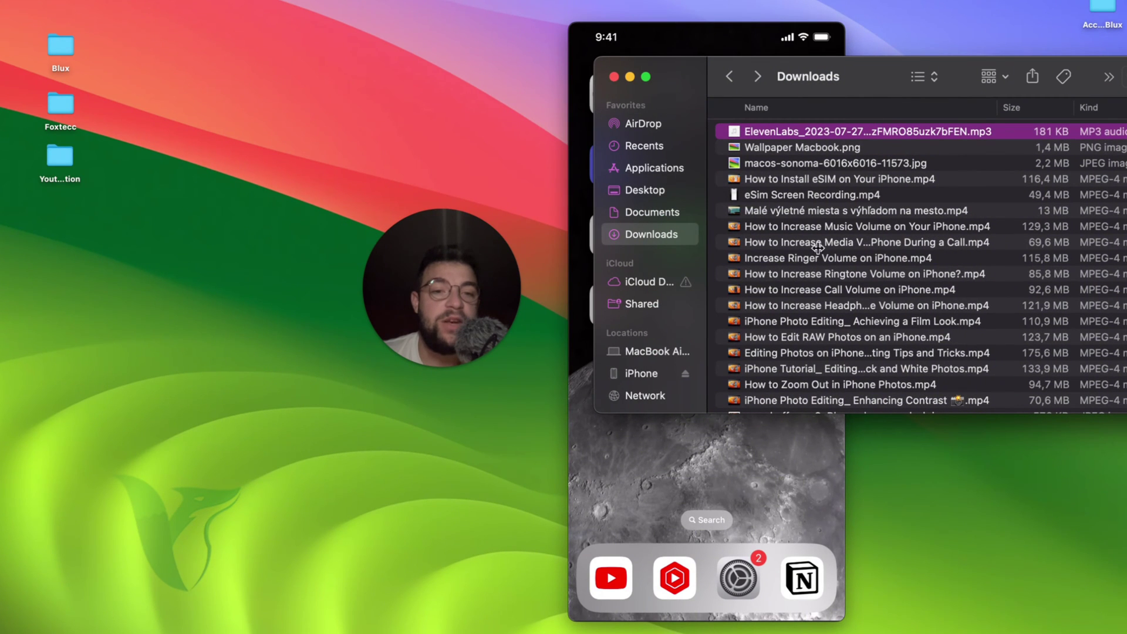
pyautogui.moveTo(835, 121); pyautogui.dragTo(789, 141)
pyautogui.moveTo(481, 273); pyautogui.dragTo(399, 273)
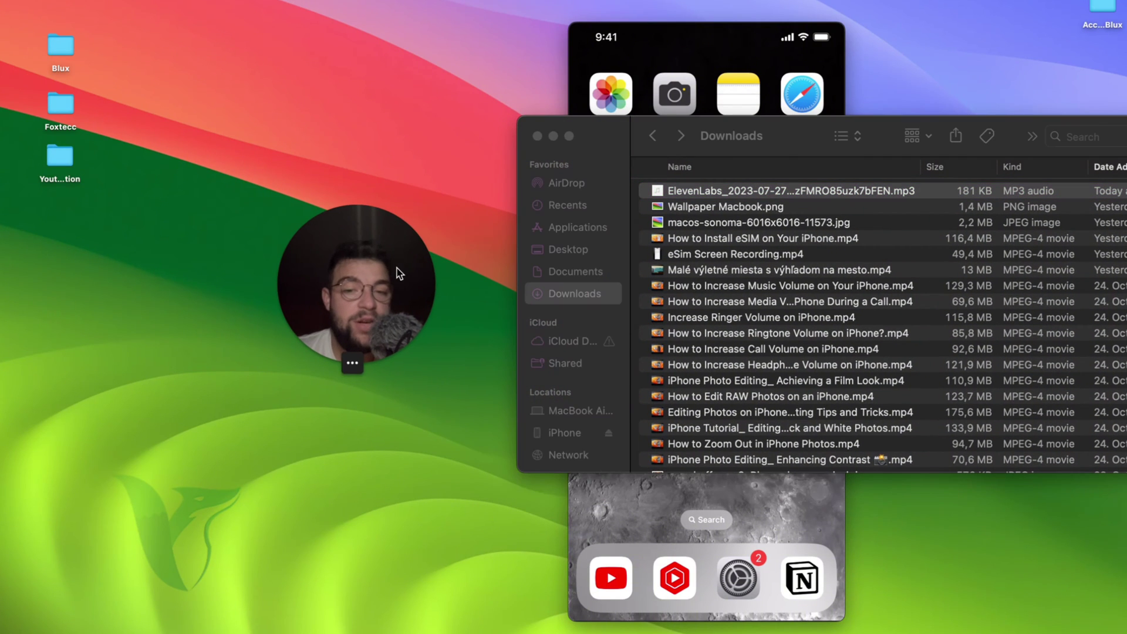
# - Open the Music app on the Mac and move its window to show the iPhone's audio list
pyautogui.moveTo(763, 631)
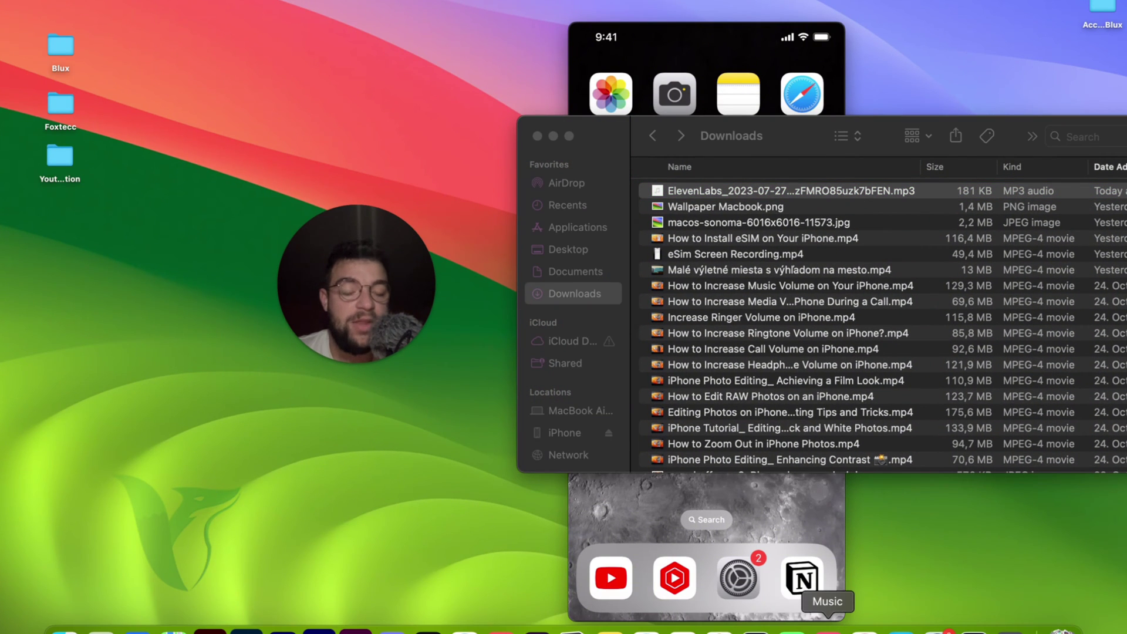
pyautogui.click(828, 631)
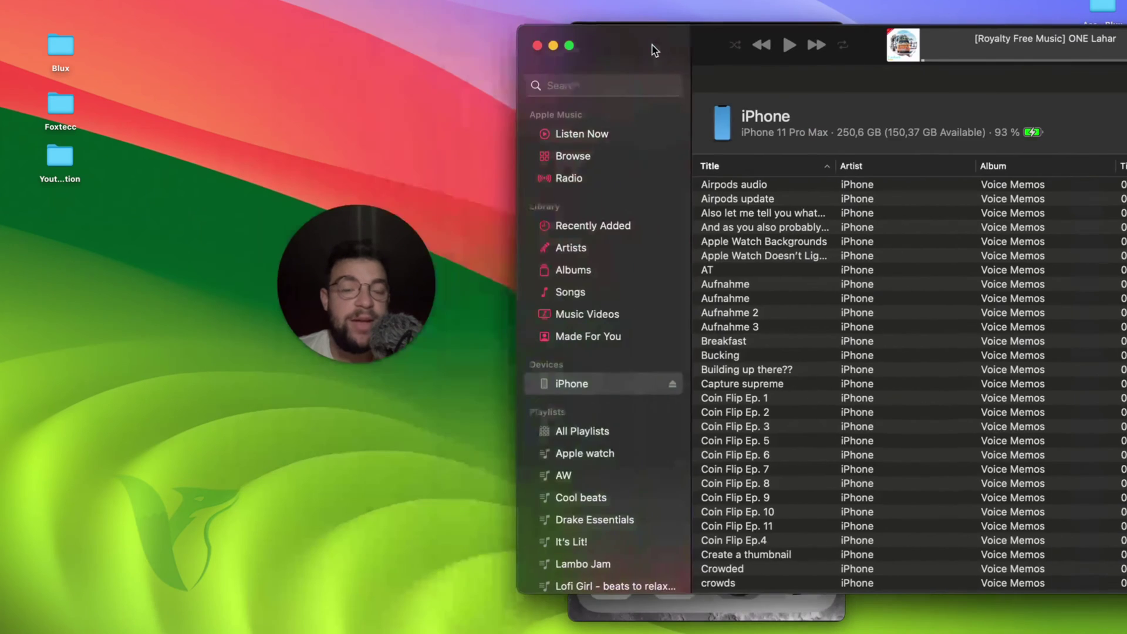
pyautogui.moveTo(654, 49); pyautogui.dragTo(589, 34)
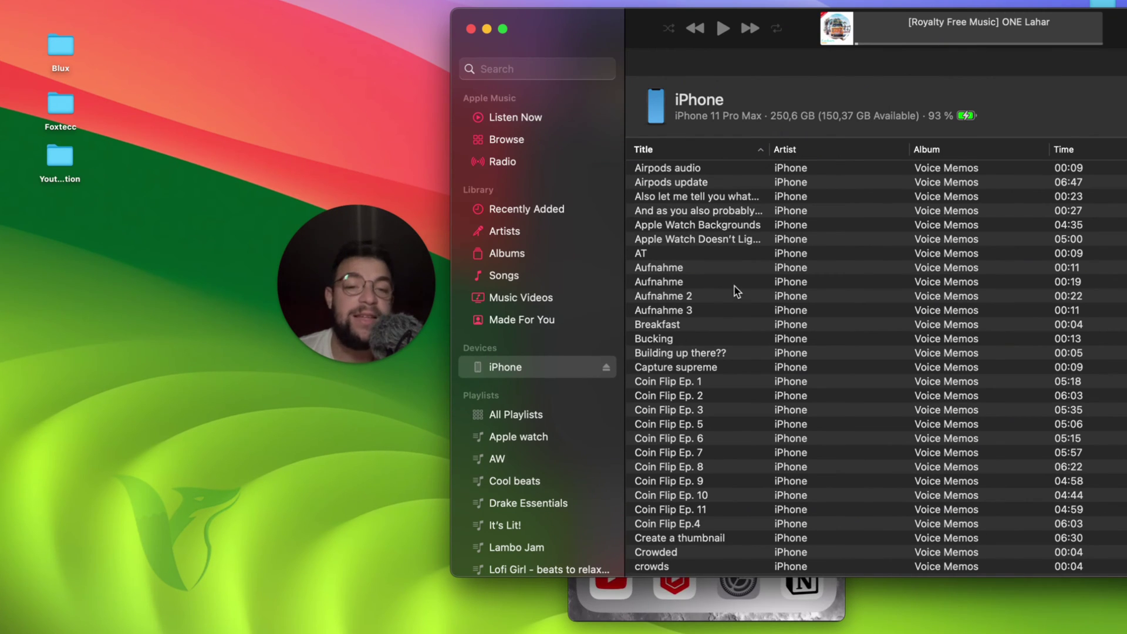
pyautogui.scroll(-3, 737, 290)
pyautogui.scroll(3, 737, 290)
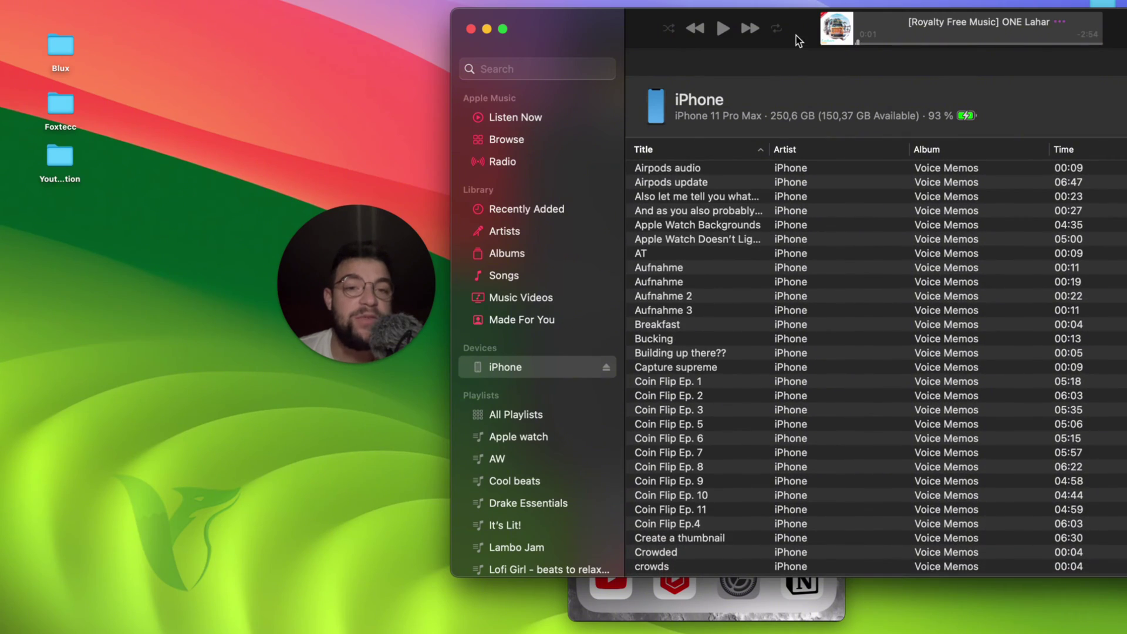
pyautogui.moveTo(798, 40); pyautogui.dragTo(684, 51)
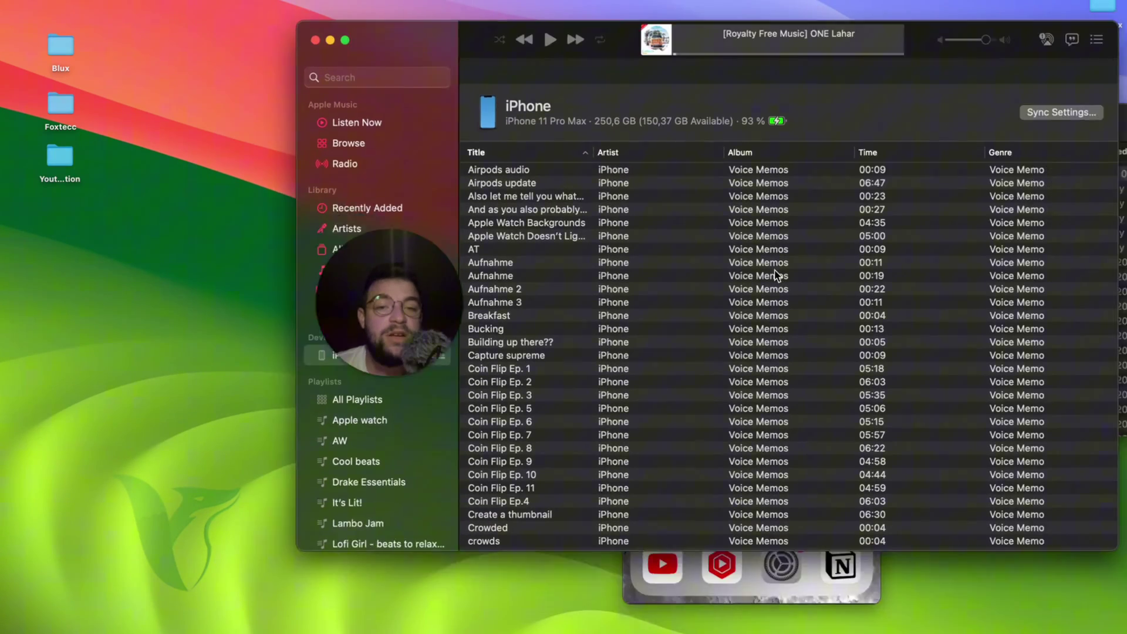
# - Bring the Downloads window in front of Music and position it beside the iPhone's track list
pyautogui.hotkey('ctrl', 'Up')
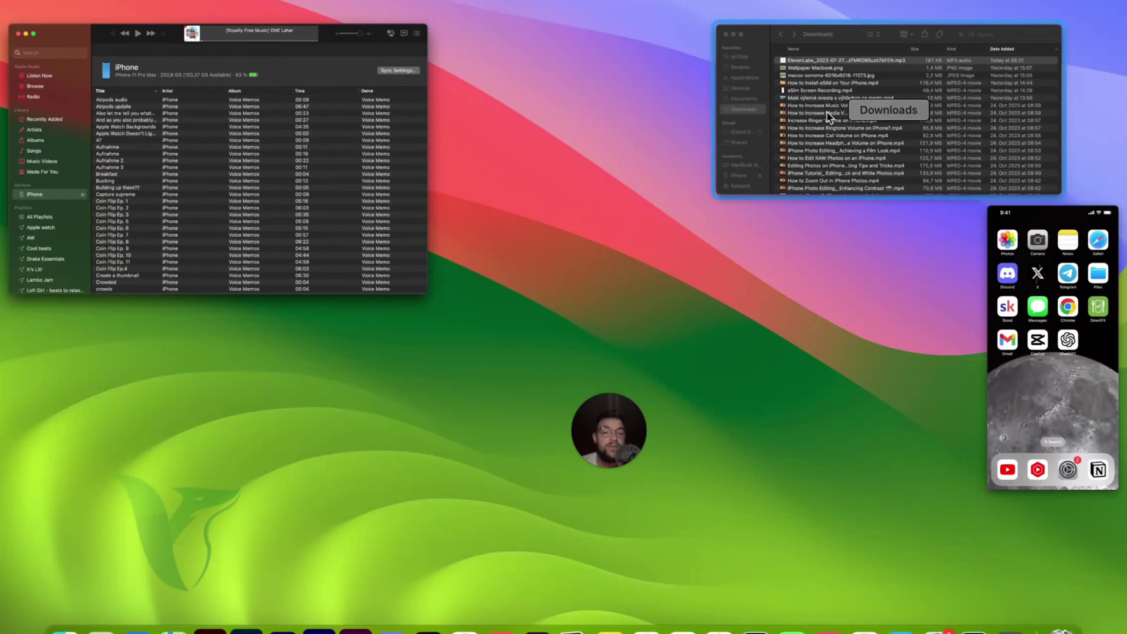
pyautogui.click(834, 115)
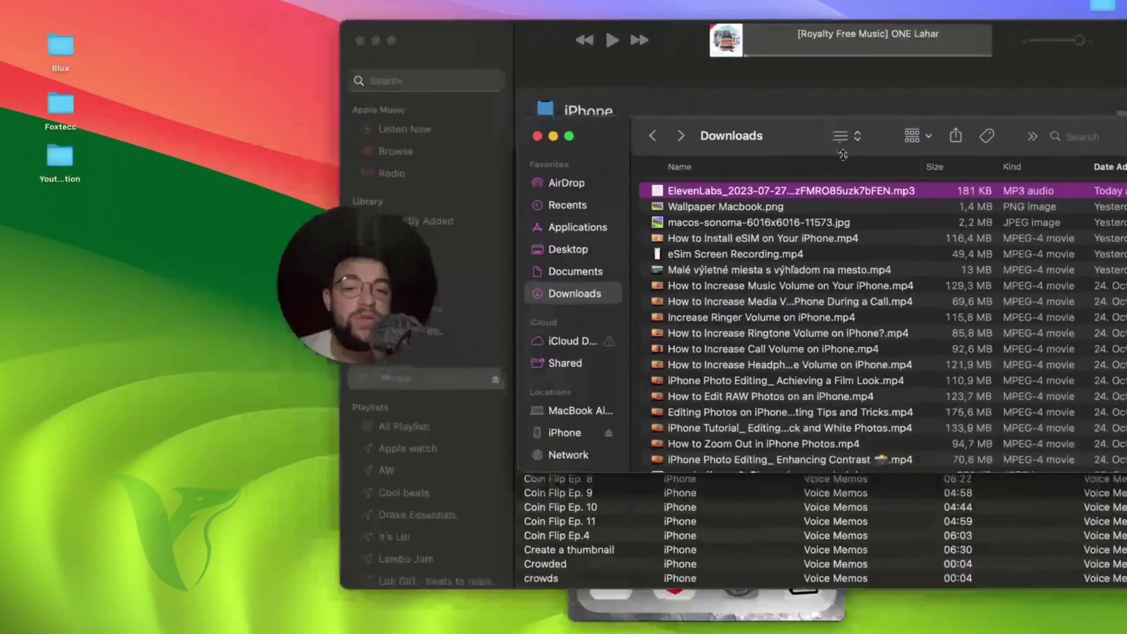
pyautogui.moveTo(887, 87); pyautogui.dragTo(578, 294)
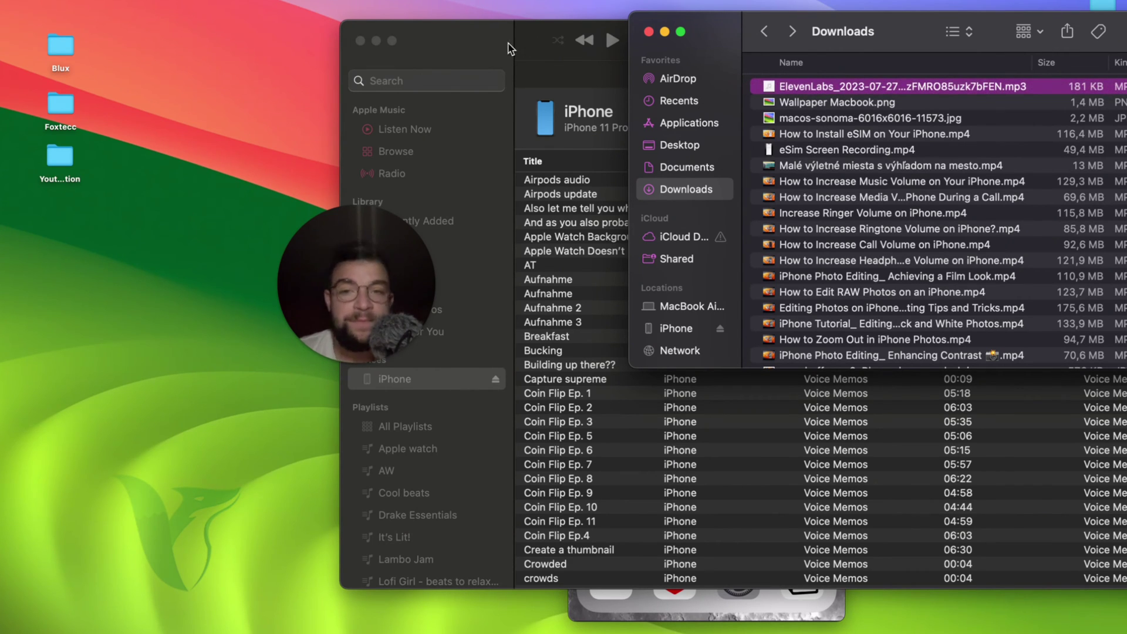
# - Minimize the Music window and move the Downloads window closer to the middle of the desktop
pyautogui.click(534, 44)
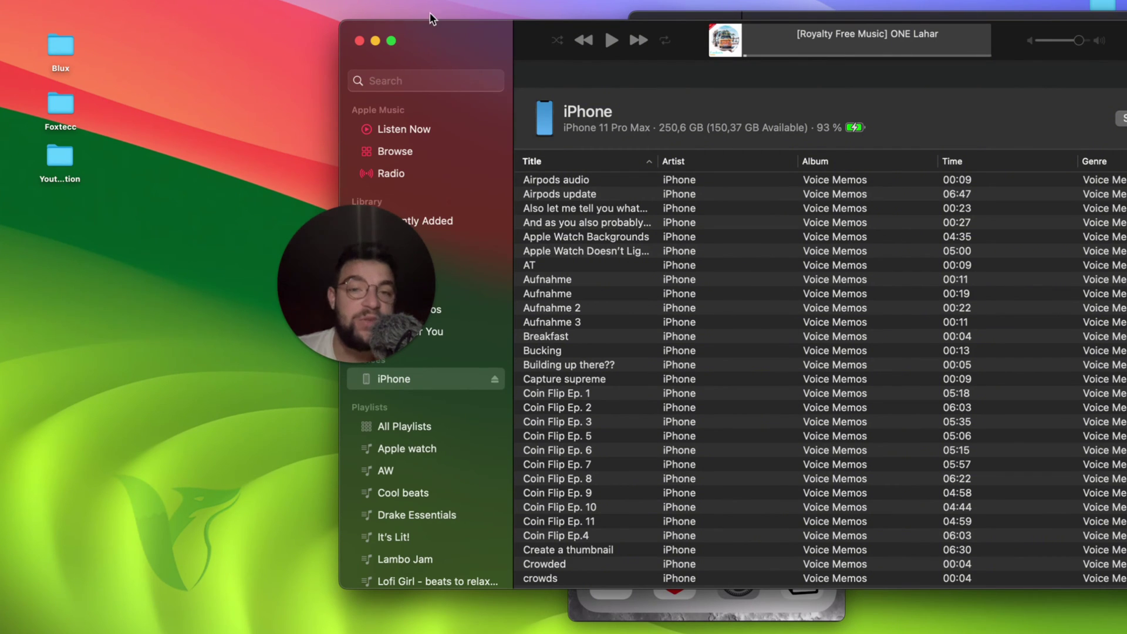
pyautogui.click(376, 41)
pyautogui.moveTo(716, 34); pyautogui.dragTo(561, 131)
# - Open the iPhone's General settings in Finder and enable "Manually manage music, movies, and TV shows"
pyautogui.scroll(-5, 540, 387)
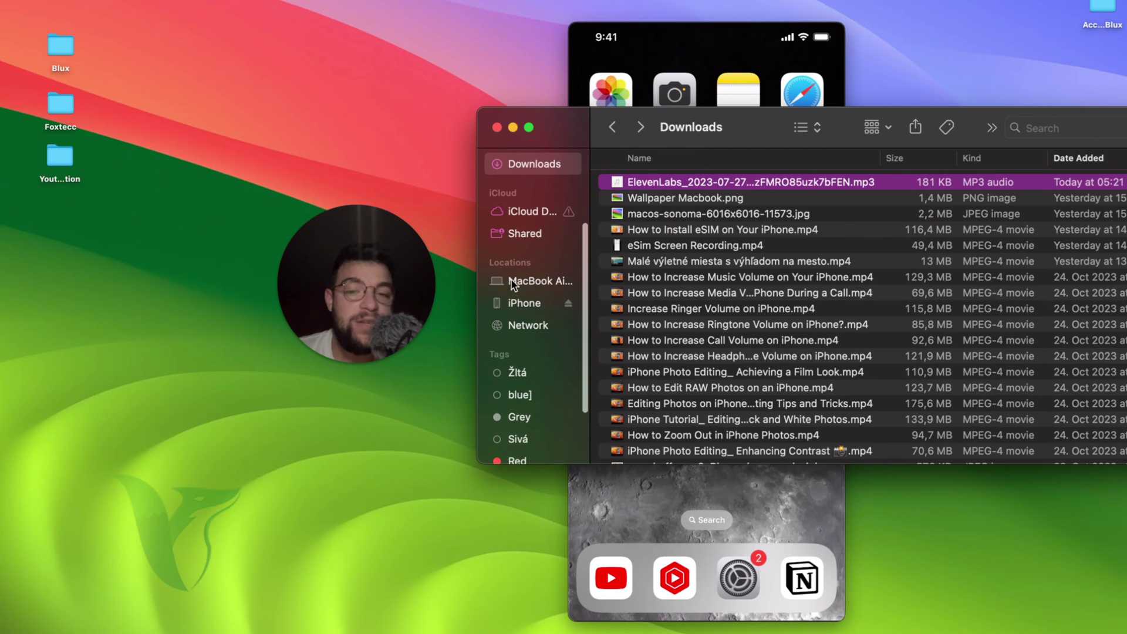
pyautogui.click(514, 304)
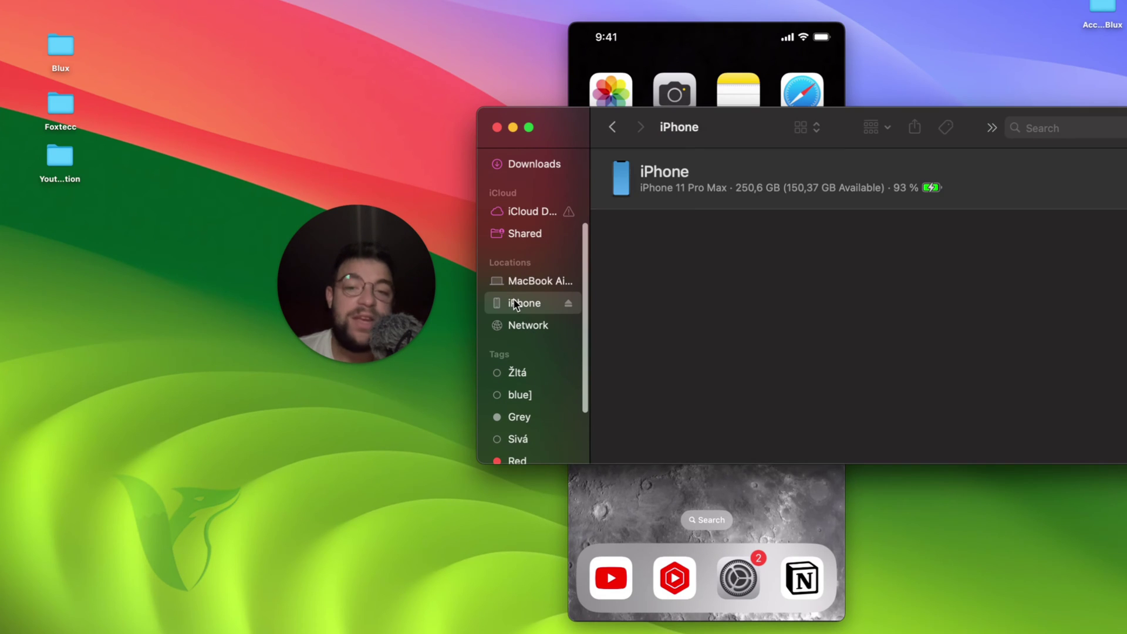
pyautogui.moveTo(731, 147); pyautogui.dragTo(659, 129)
pyautogui.scroll(-5, 1037, 380)
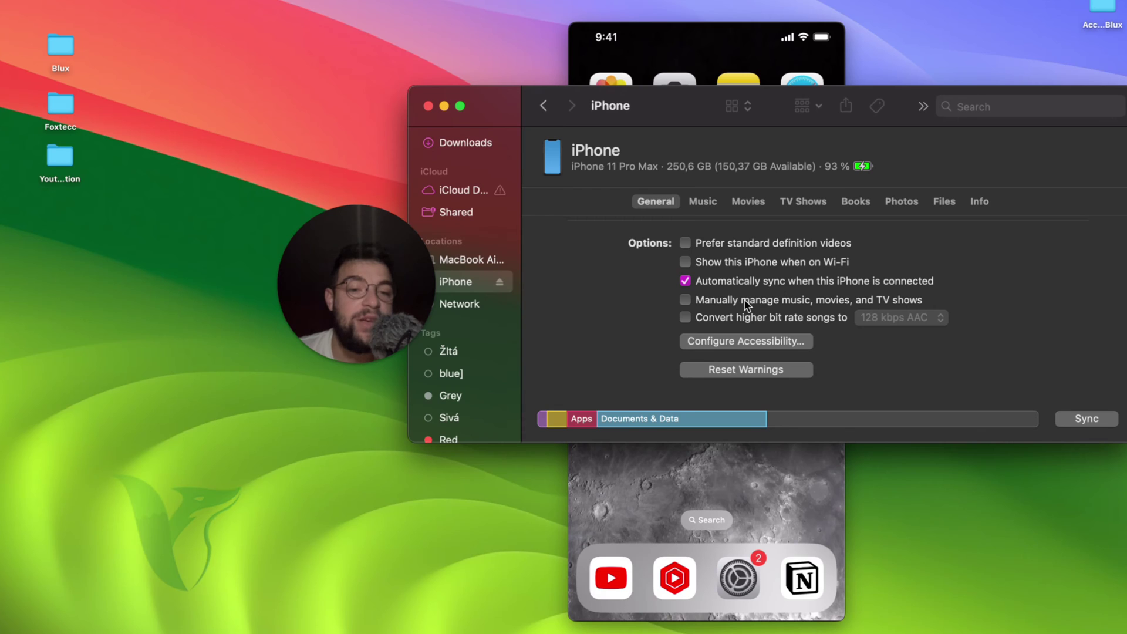
pyautogui.click(685, 301)
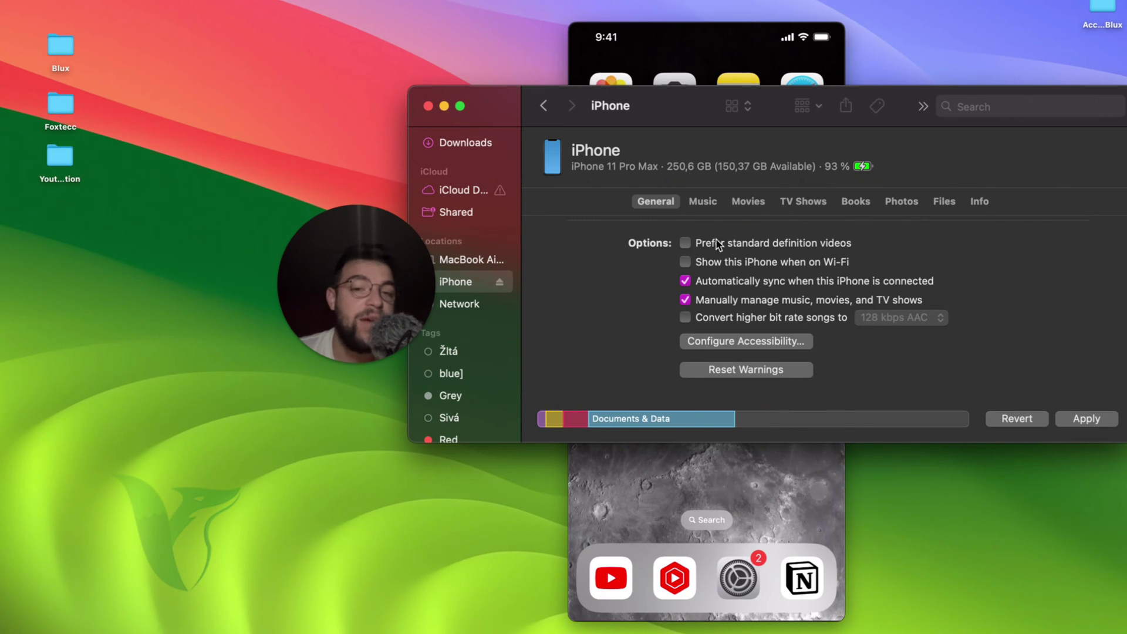
# - Check the iPhone's Music sync settings and return to the General options
pyautogui.click(704, 202)
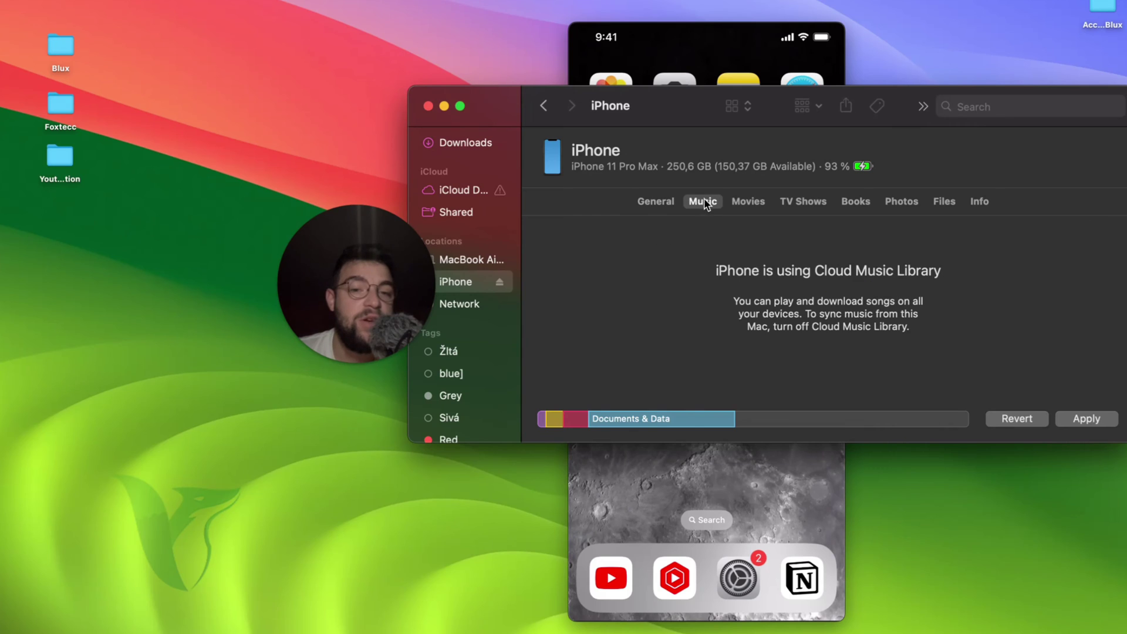
pyautogui.click(661, 201)
pyautogui.scroll(-6, 822, 314)
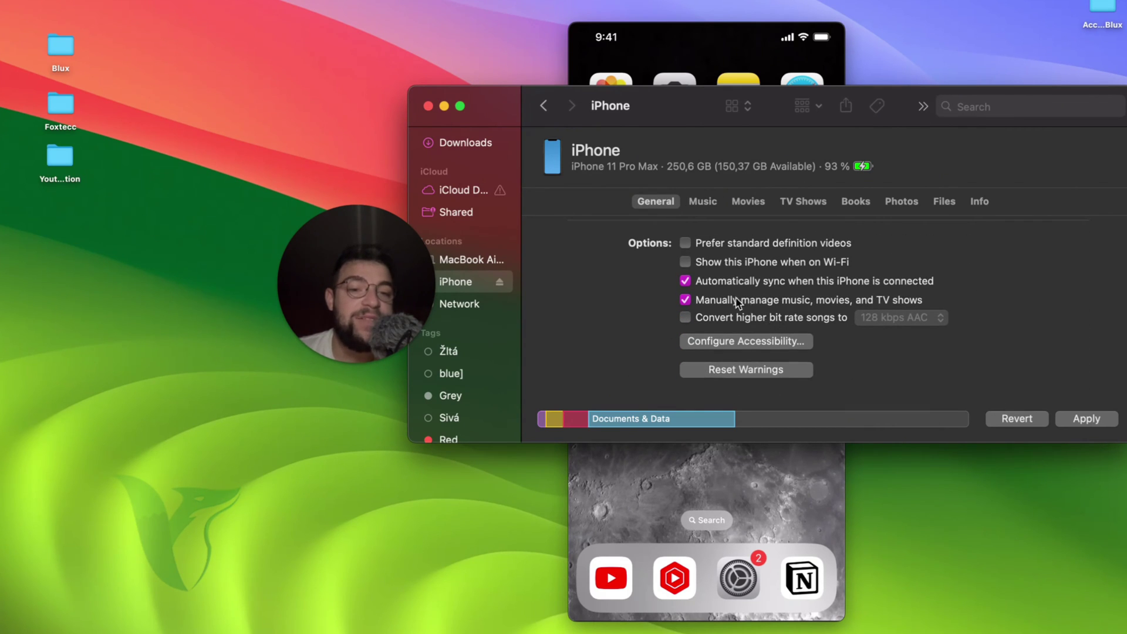
# - Try to apply the iPhone's sync changes, declining to replace its media library and to remove its synced photos
pyautogui.click(1085, 422)
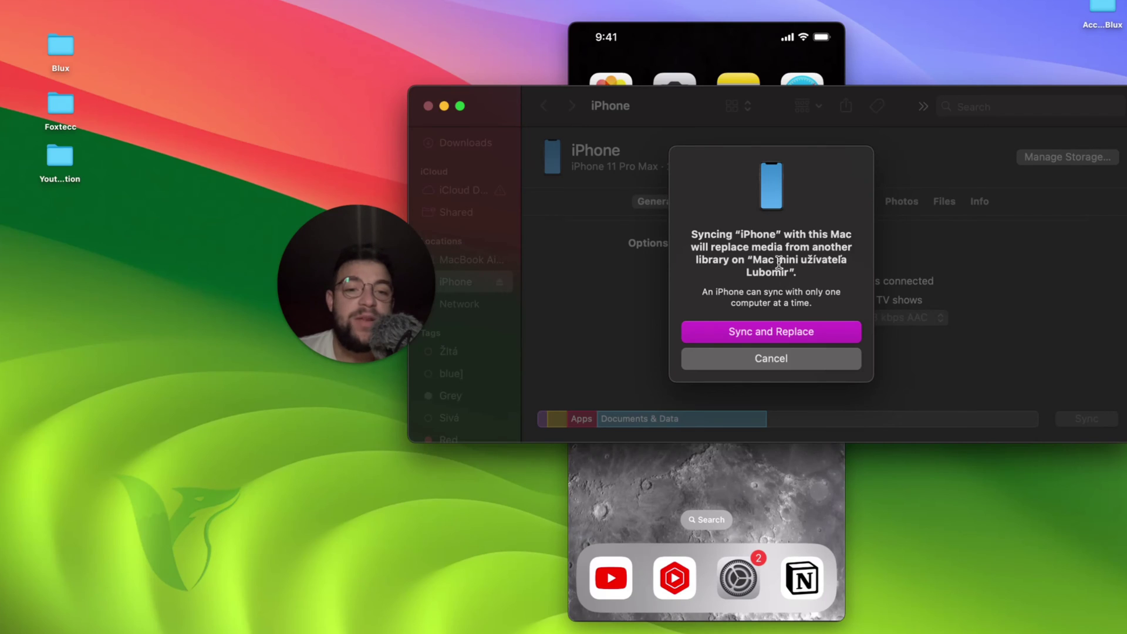
pyautogui.click(777, 360)
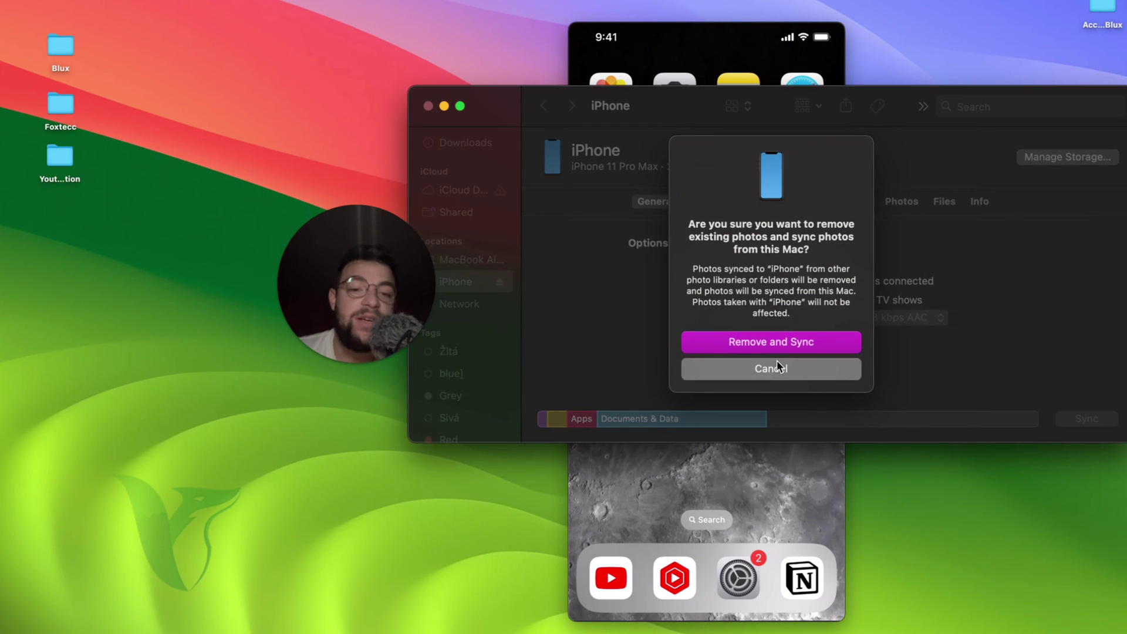
pyautogui.click(777, 365)
# - Move the iPhone's Finder window aside and minimize it
pyautogui.moveTo(661, 97); pyautogui.dragTo(732, 137)
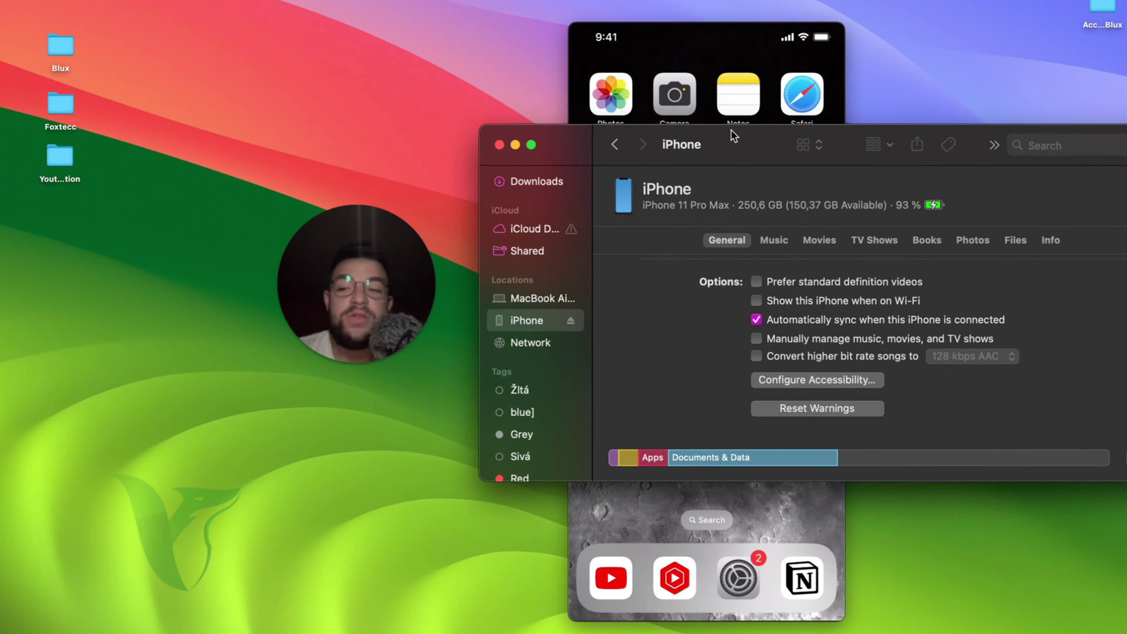
pyautogui.click(516, 144)
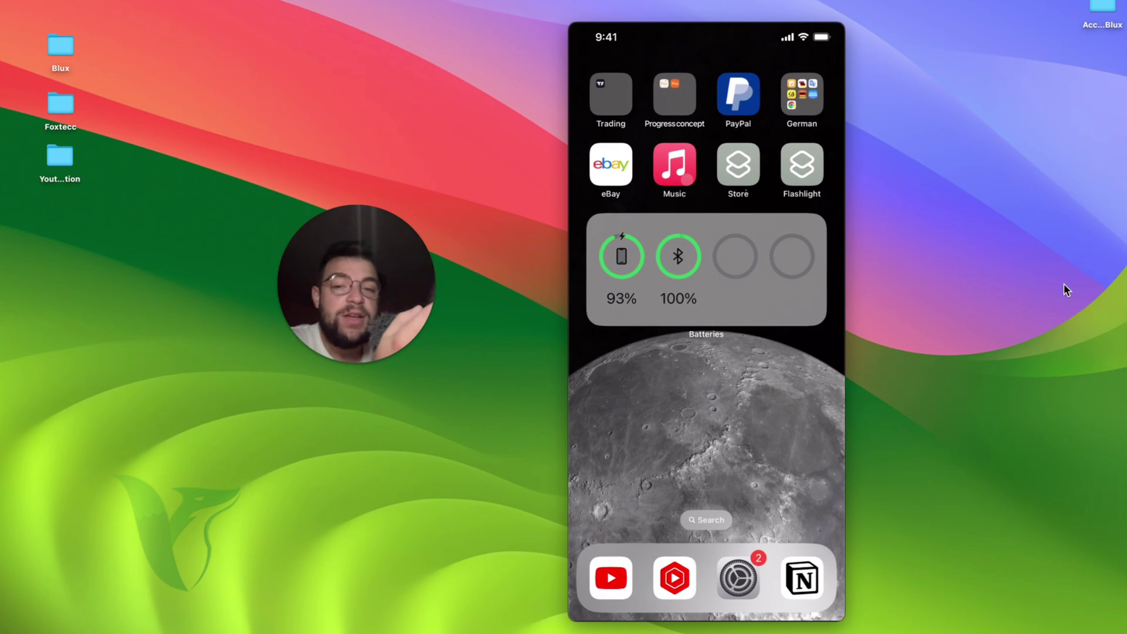
pyautogui.moveTo(417, 282)
pyautogui.moveTo(416, 268); pyautogui.dragTo(431, 267)
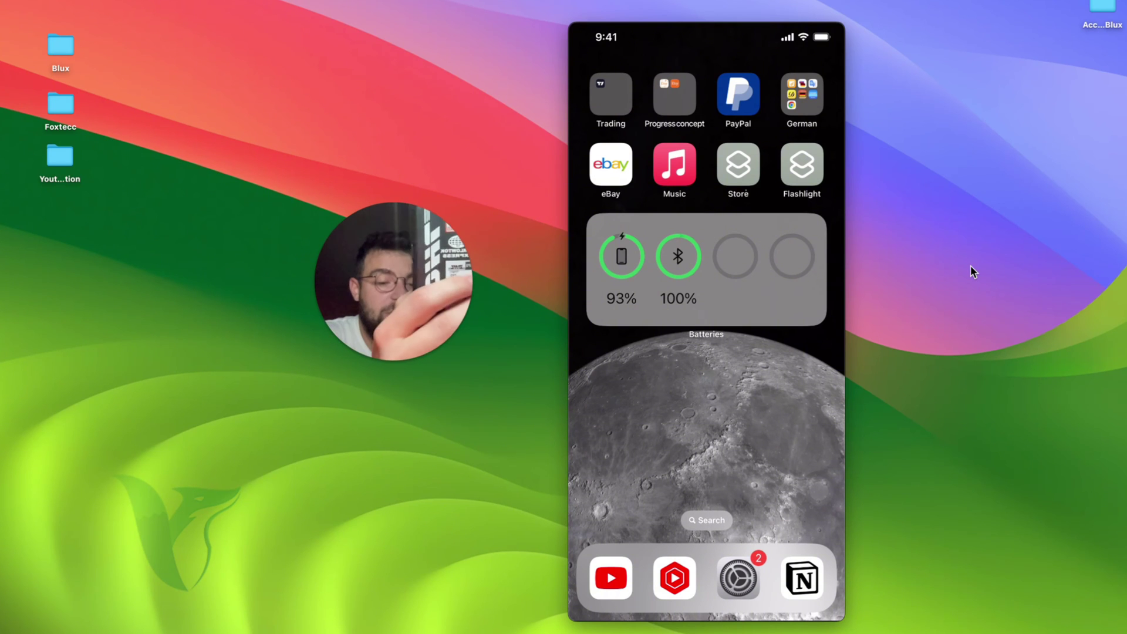
# - Switch to Safari's Foxtecc window on Skool and look through the community posts
pyautogui.moveTo(554, 630)
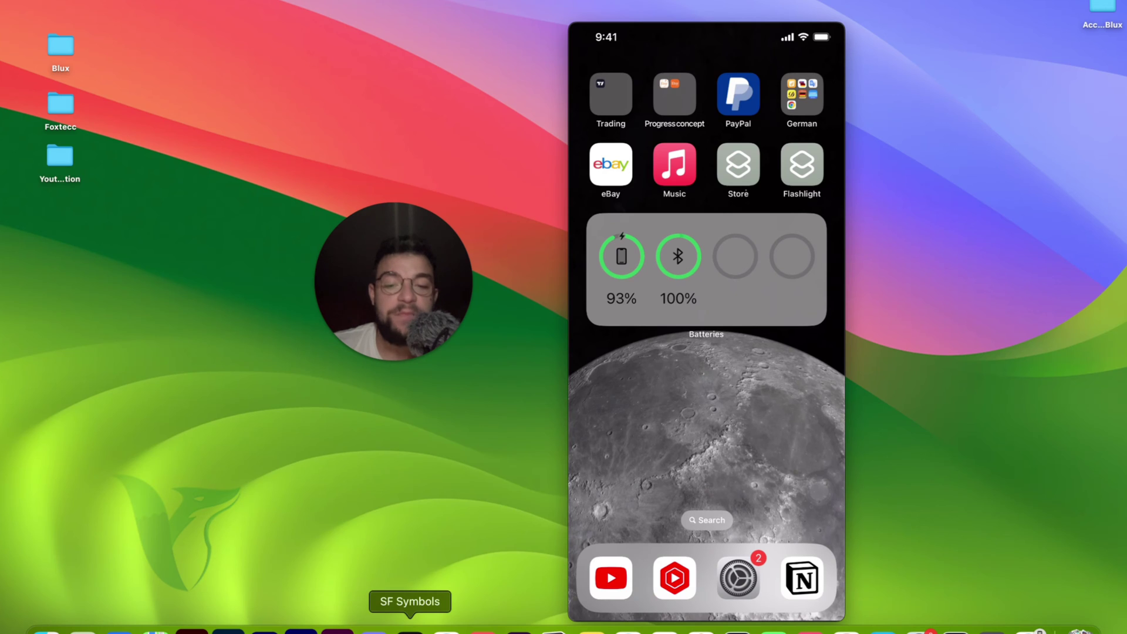
pyautogui.rightClick(446, 629)
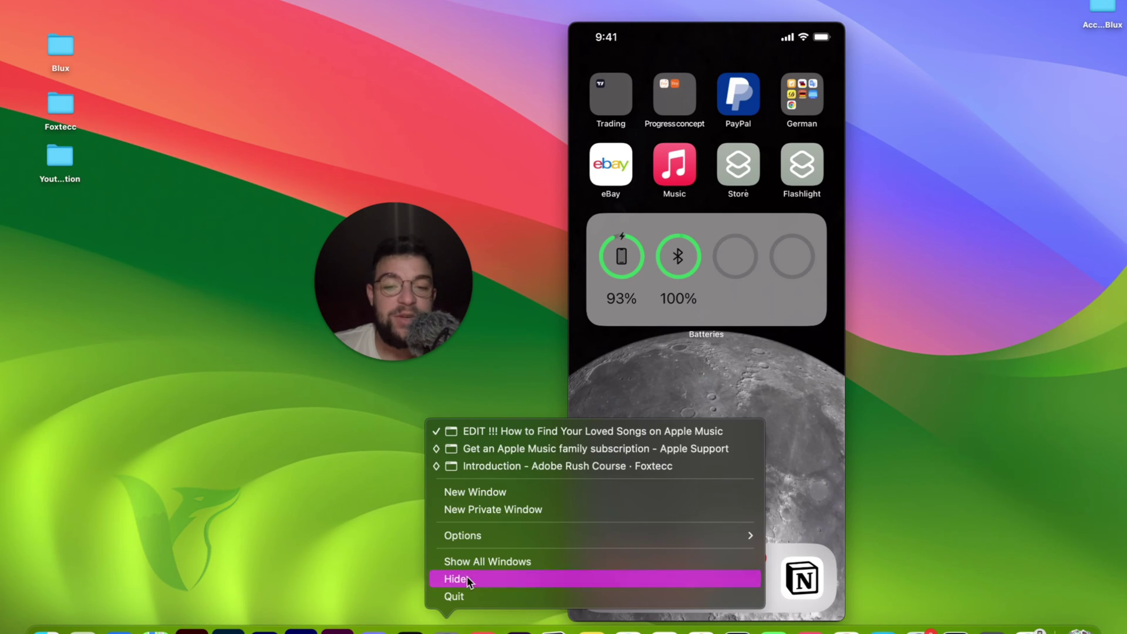
pyautogui.click(490, 466)
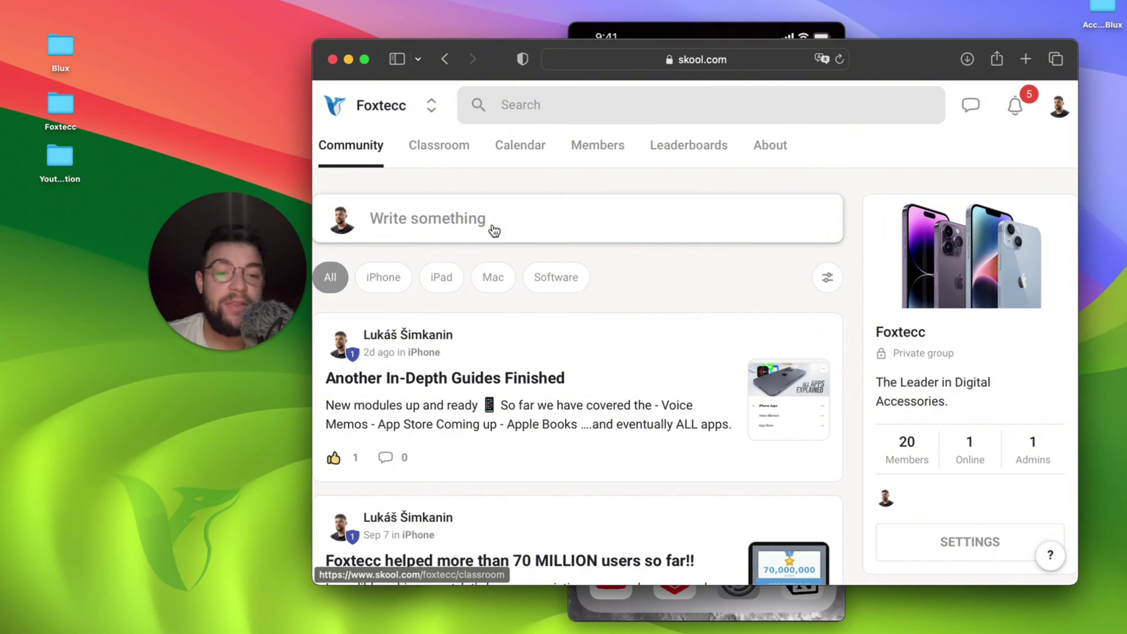
pyautogui.scroll(-3, 491, 228)
pyautogui.scroll(-1, 494, 246)
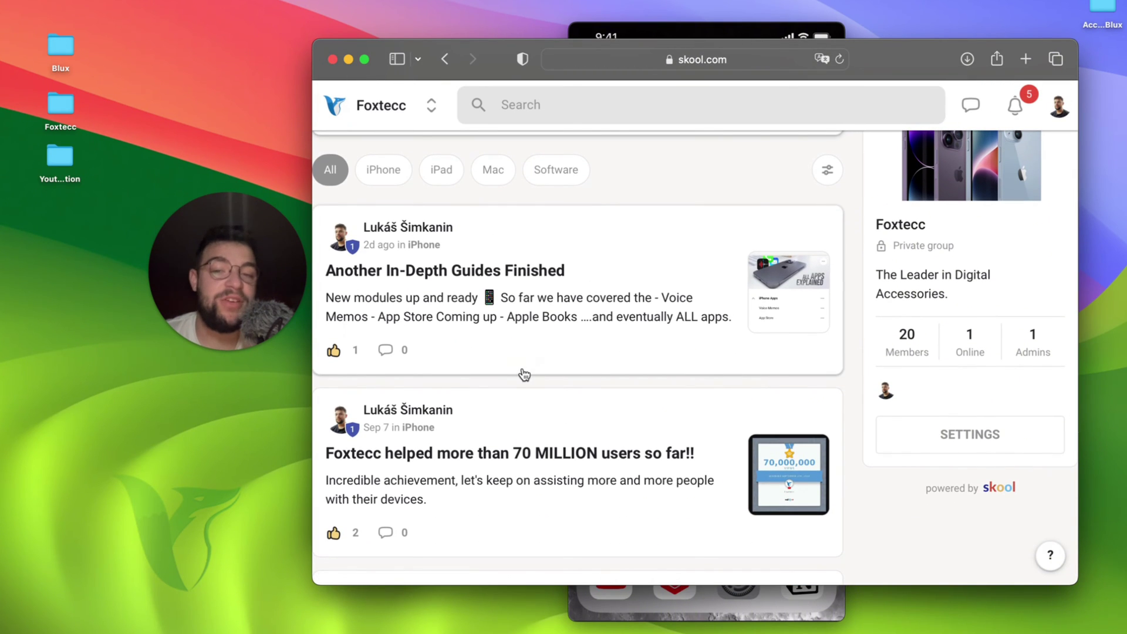
pyautogui.scroll(-5, 523, 373)
pyautogui.scroll(4, 524, 370)
pyautogui.scroll(5, 523, 372)
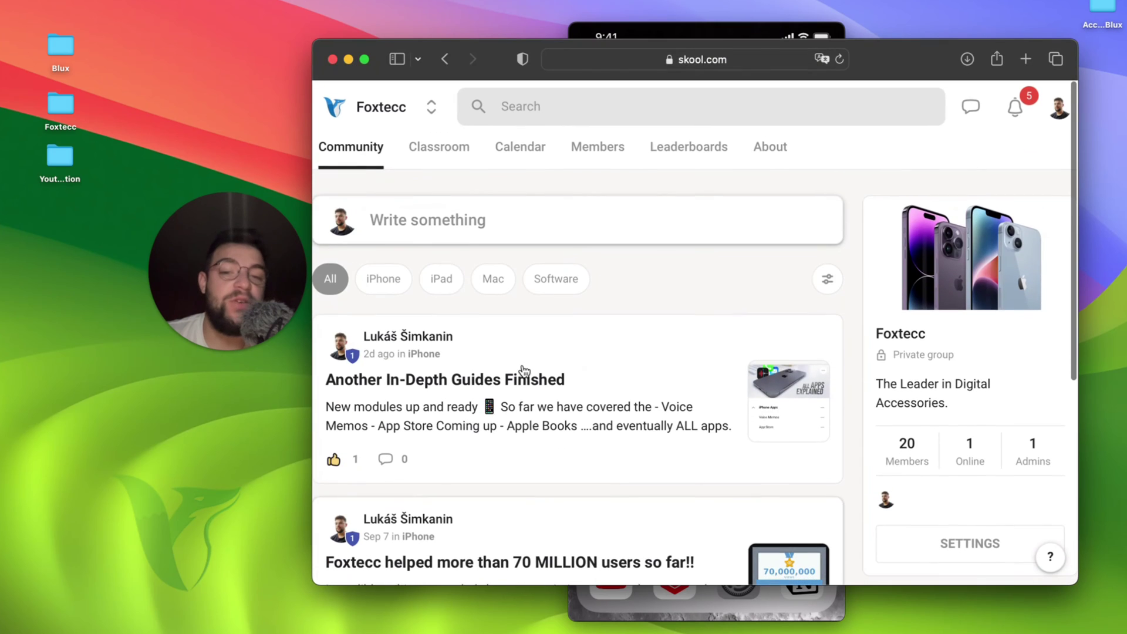
# - View the App Store lesson of the iPhone Apps Explained course in the Foxtecc classroom, and minimize the browser window
pyautogui.click(452, 162)
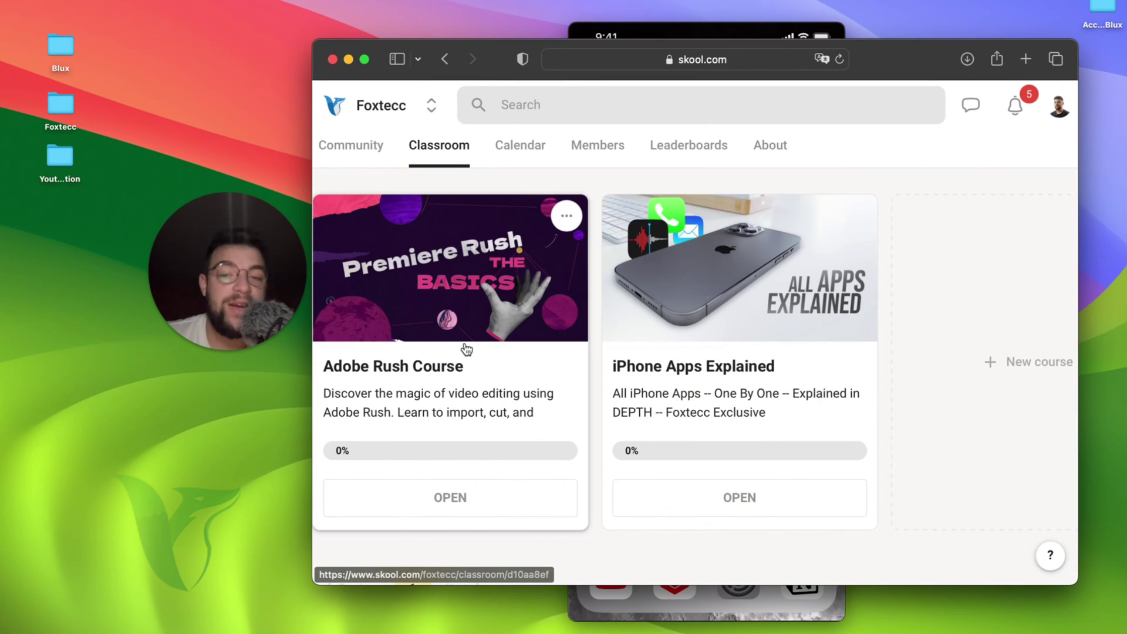
pyautogui.click(750, 355)
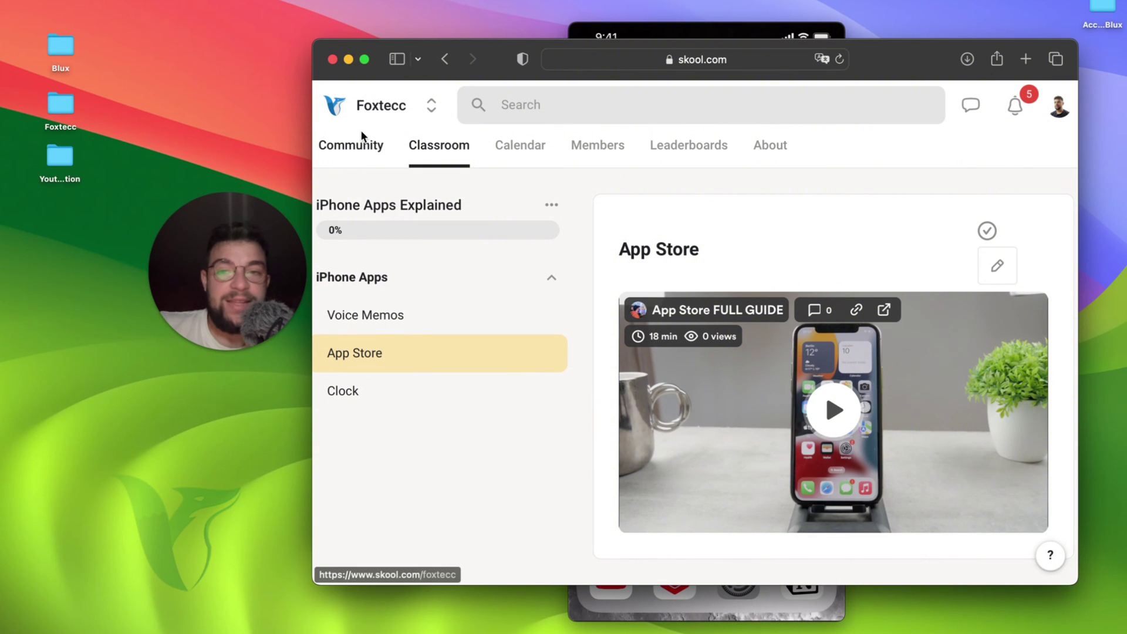
pyautogui.click(348, 59)
pyautogui.moveTo(185, 297); pyautogui.dragTo(361, 296)
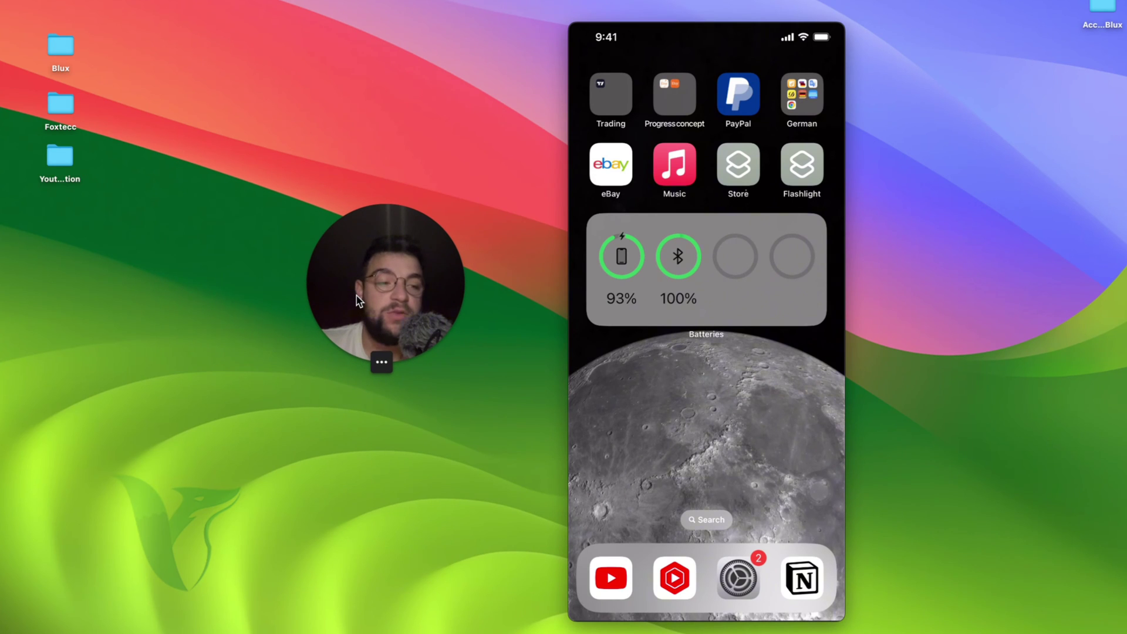